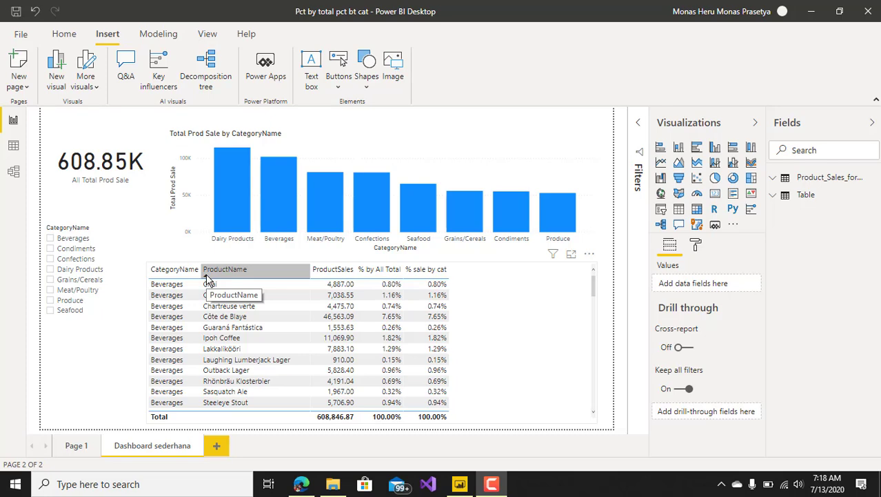
In a new Edge tab, search YouTube for the 'dashboard sederhana' tutorial, then return to Power BI
click(301, 483)
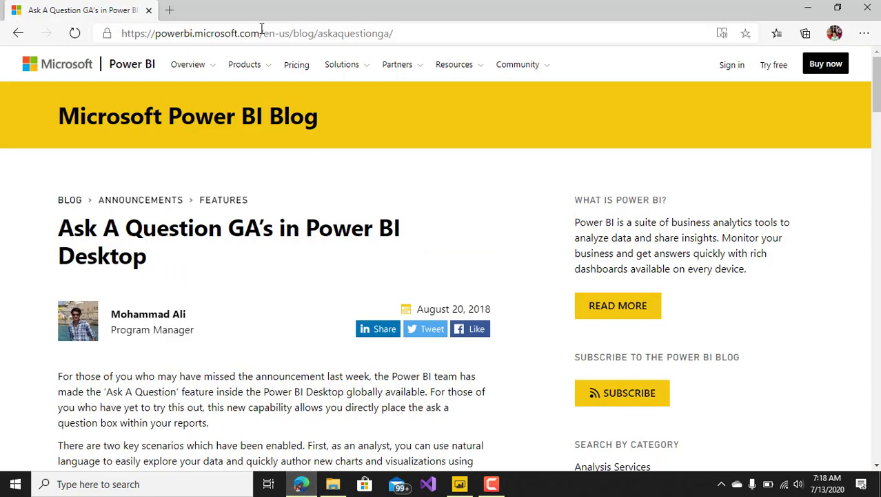
click(172, 8)
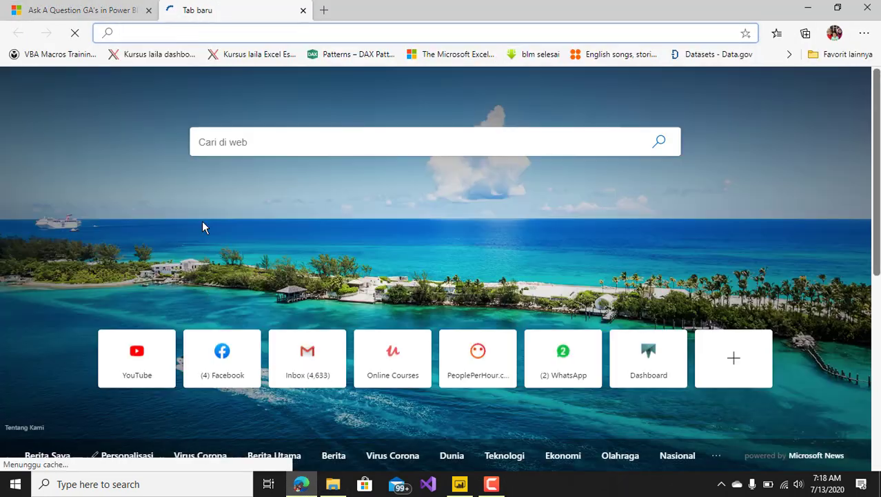
click(149, 372)
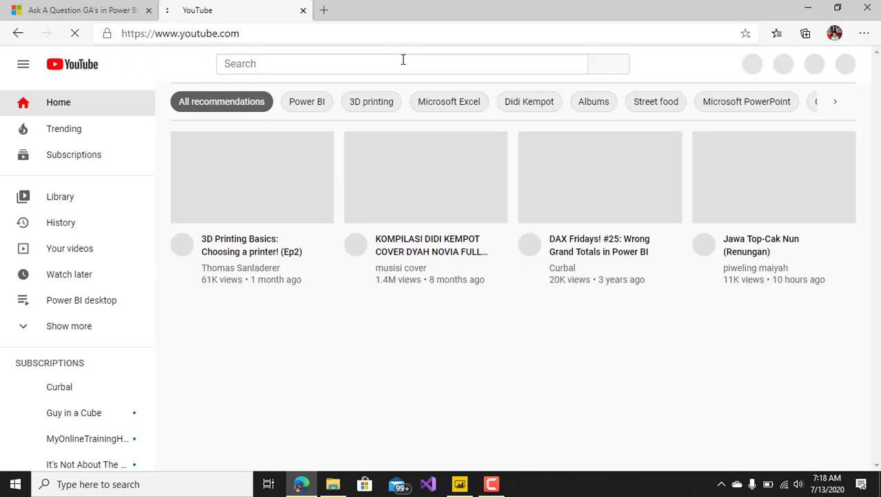
click(403, 60)
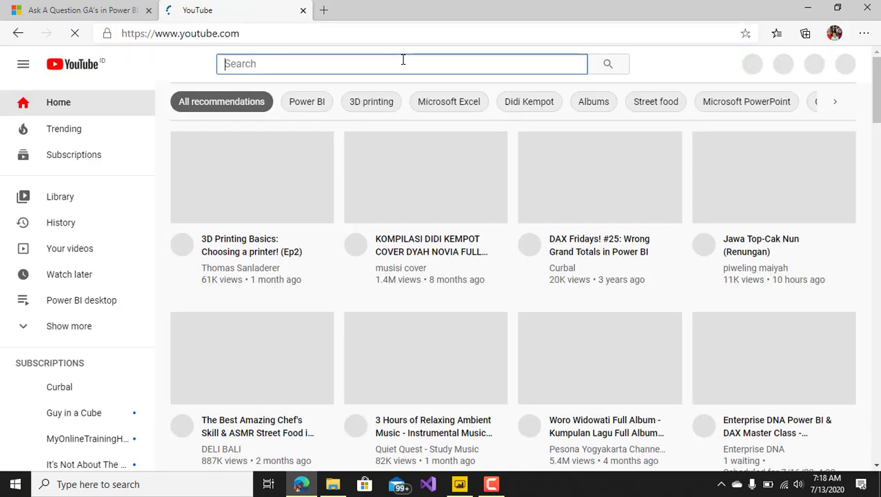
text(heru monas )
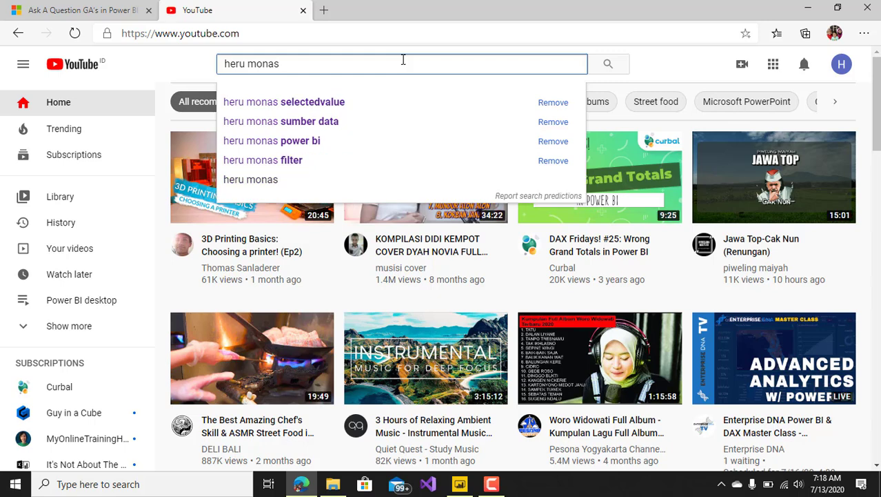
text(dash)
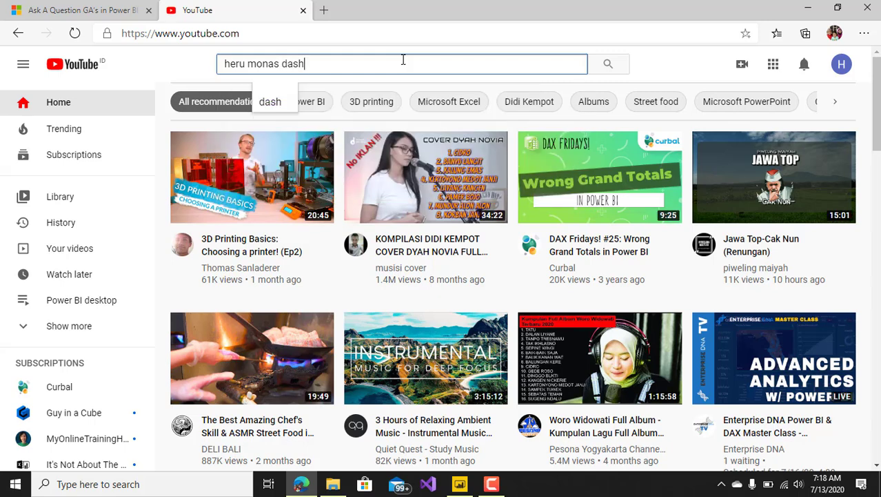
text(board seder)
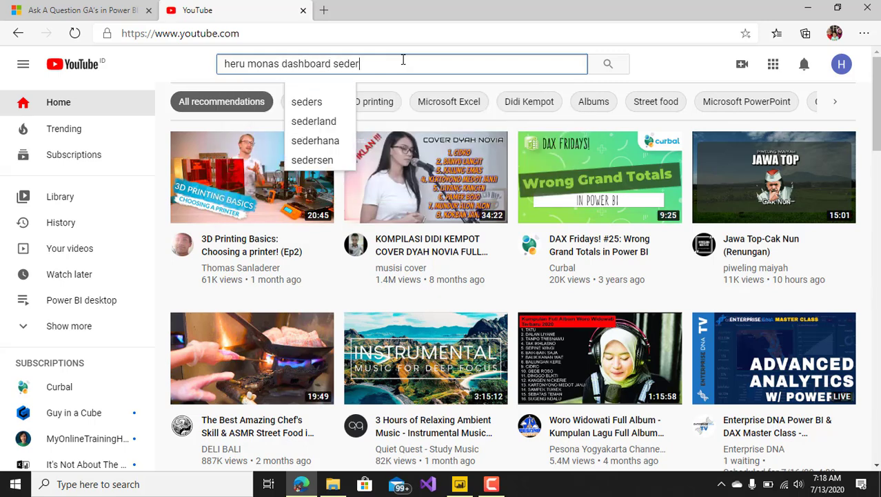
text(hana)
key(Return)
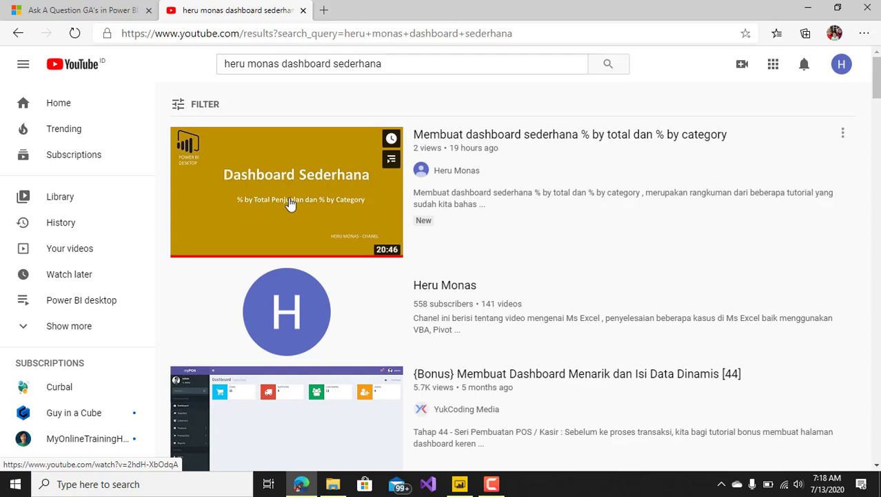
click(461, 484)
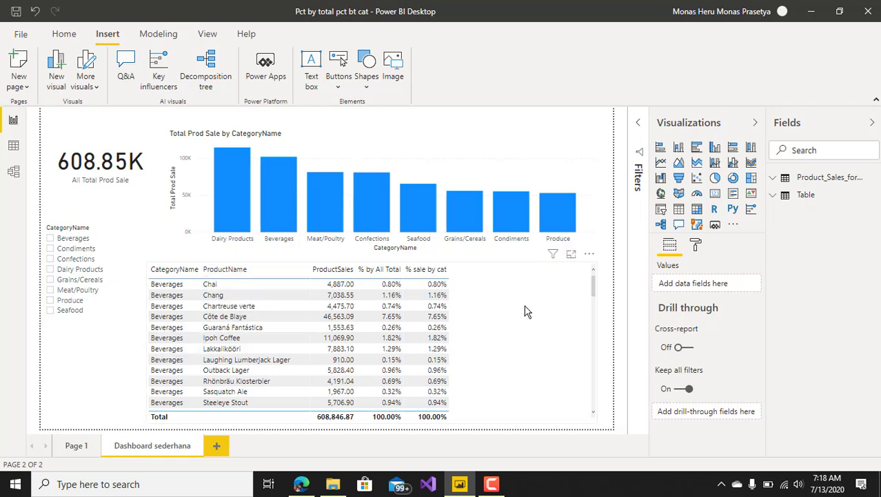
Narrow the percentage table from its left edge and move the 608.85K card and CategoryName slicer up
click(149, 345)
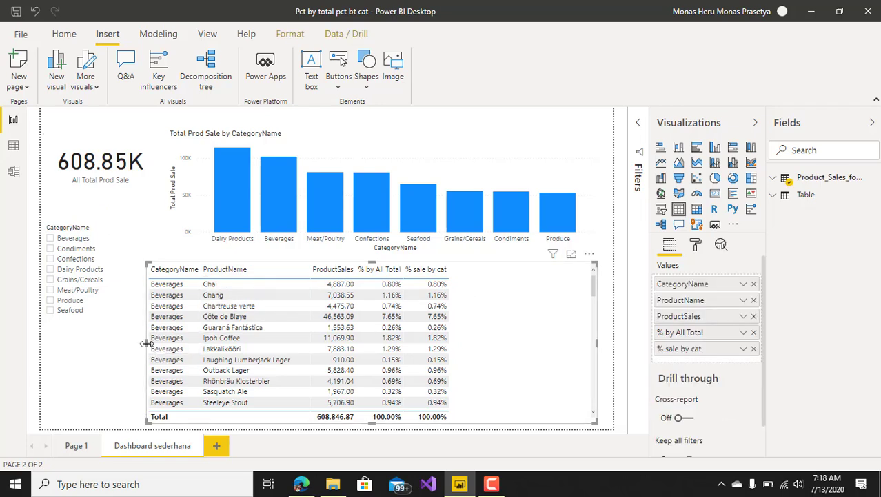
drag(149, 348, 278, 350)
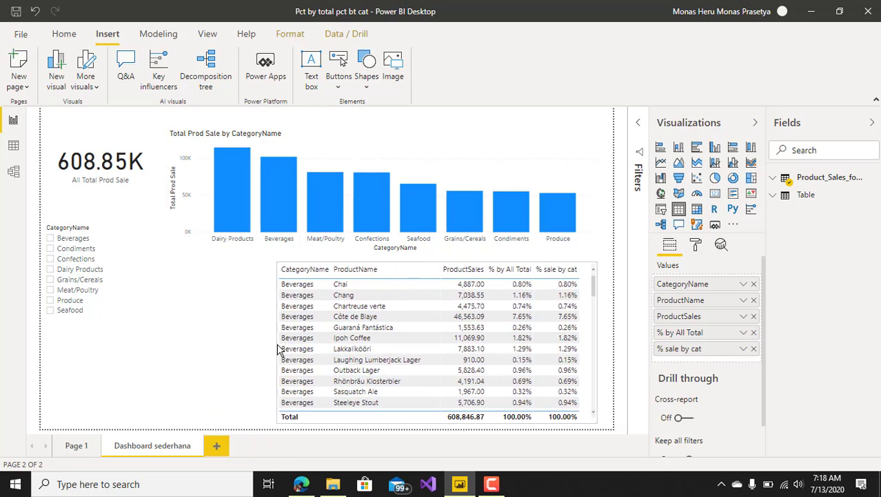
mouse_move(75, 269)
click(120, 256)
drag(123, 228, 127, 204)
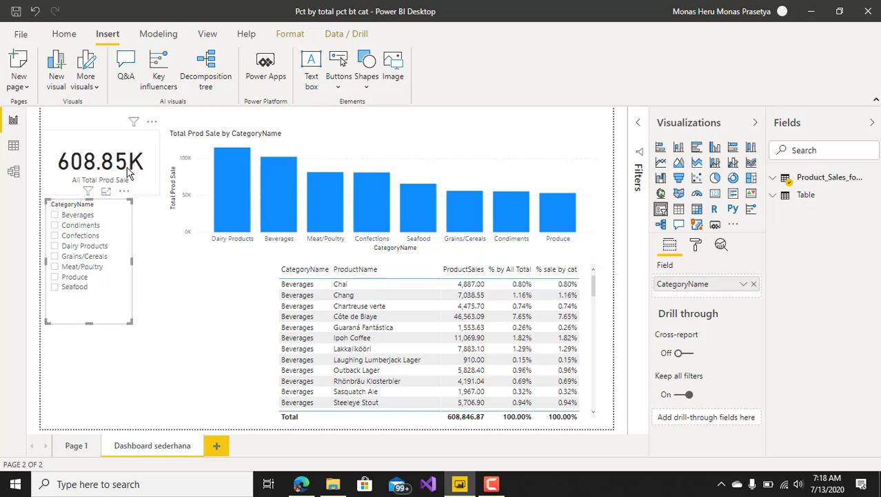
click(119, 153)
drag(107, 147, 107, 124)
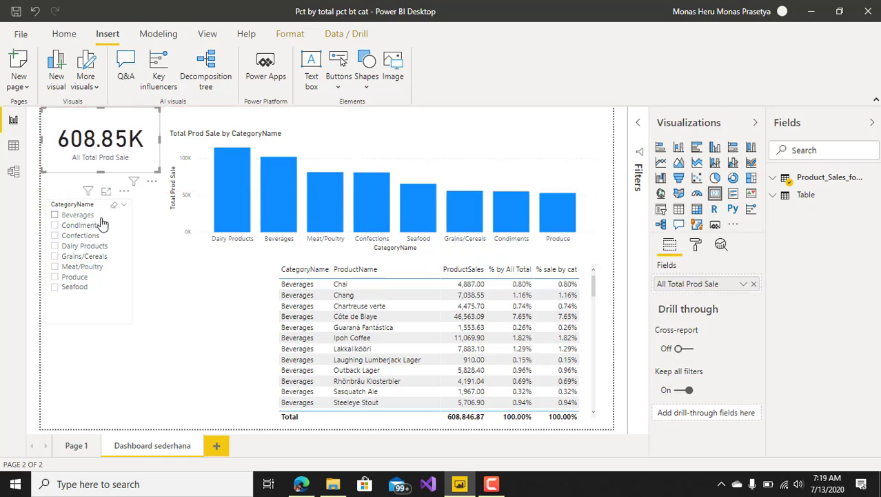
drag(119, 225, 111, 204)
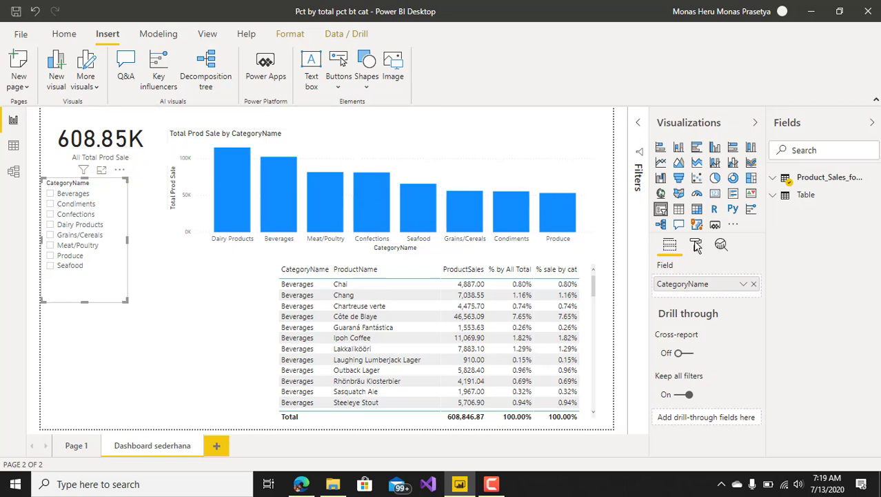
Expand the Product_Sales_for_1997 fields and view the % by All Total, % sale by cat and Total Prod Sale formulas
click(774, 179)
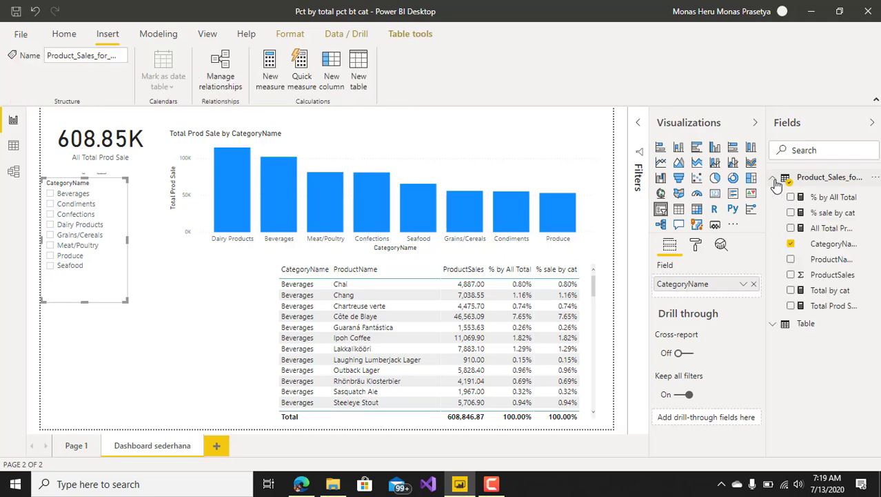
click(824, 246)
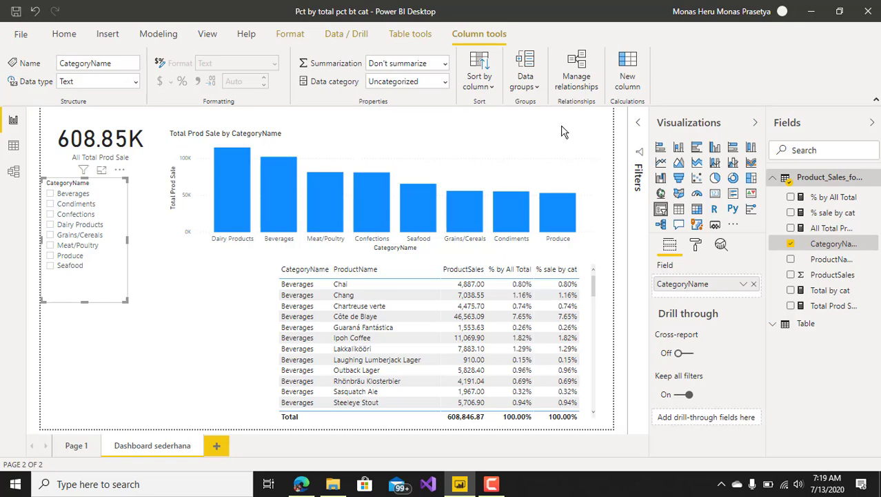
mouse_move(382, 190)
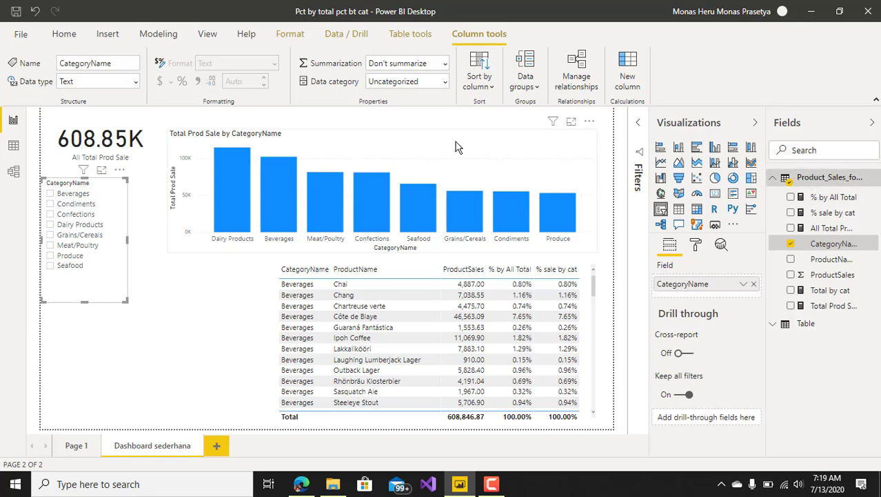
click(456, 147)
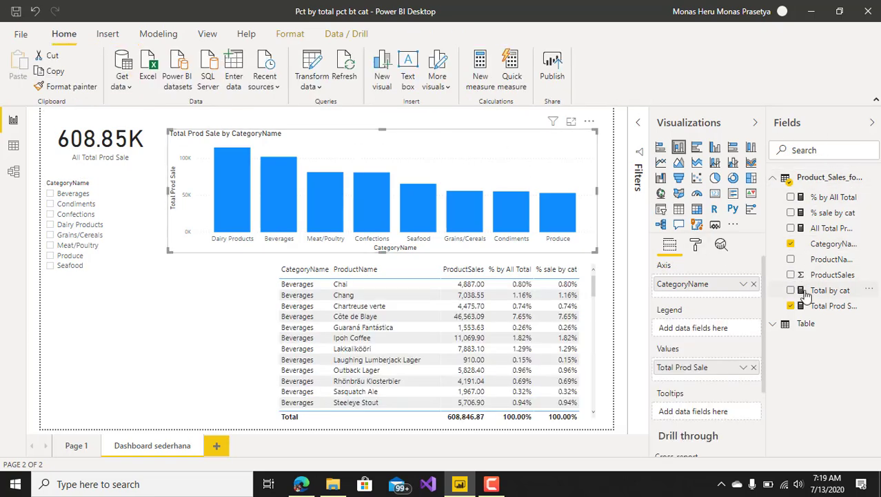
click(826, 307)
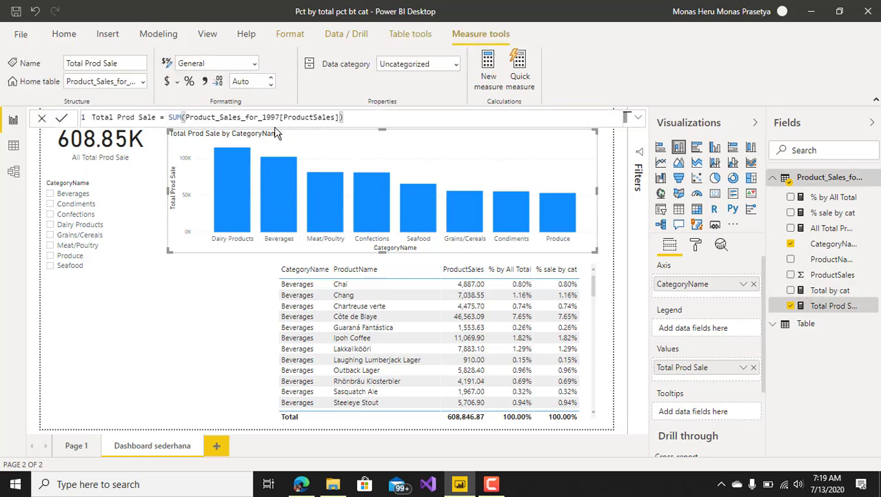
click(821, 245)
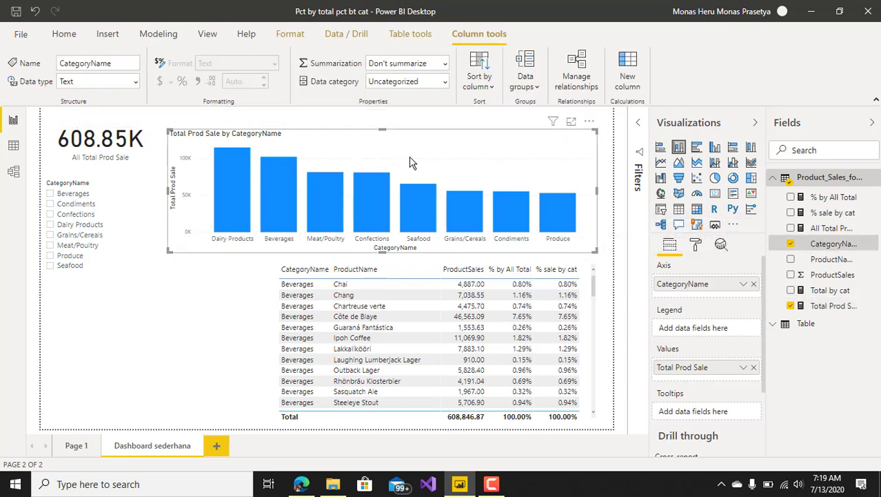
mouse_move(832, 213)
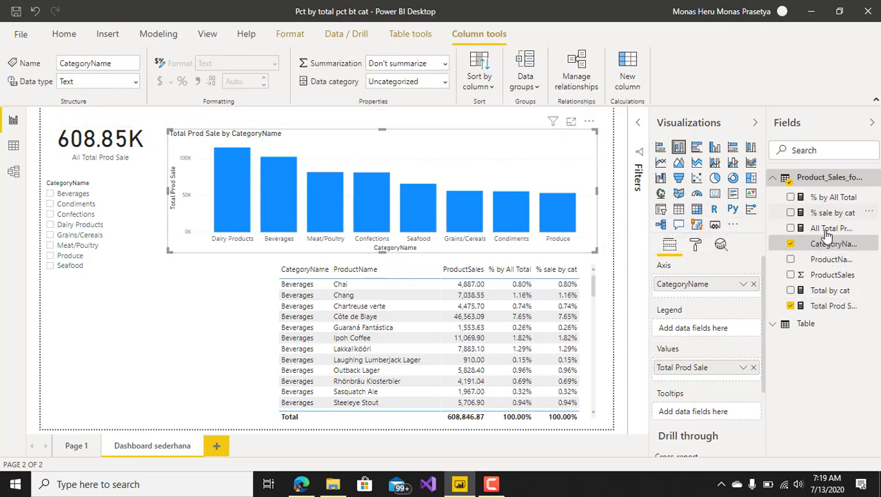
click(833, 200)
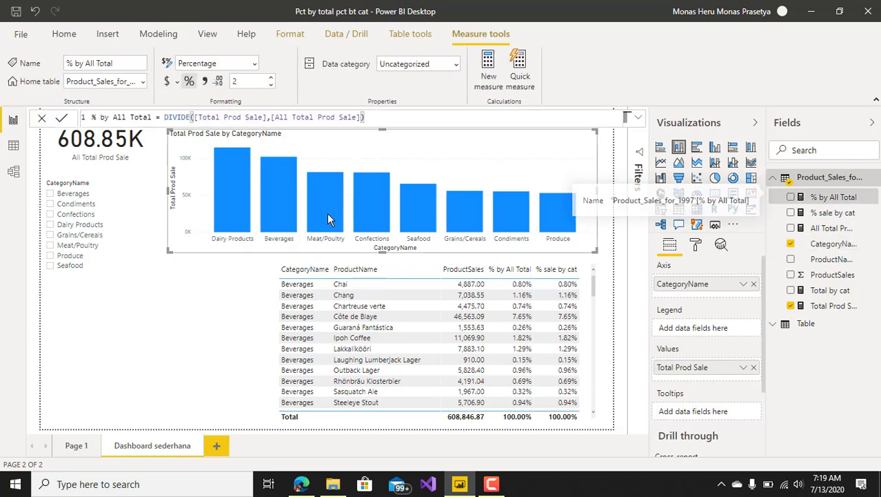
click(830, 214)
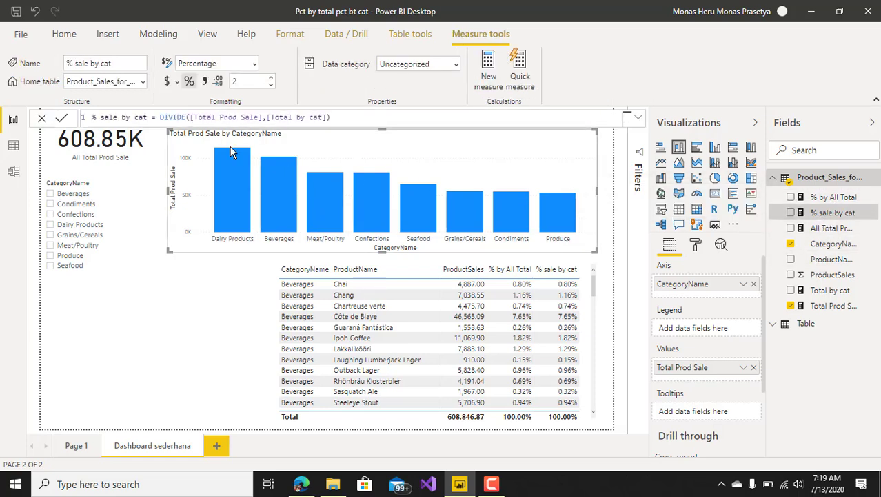
click(817, 308)
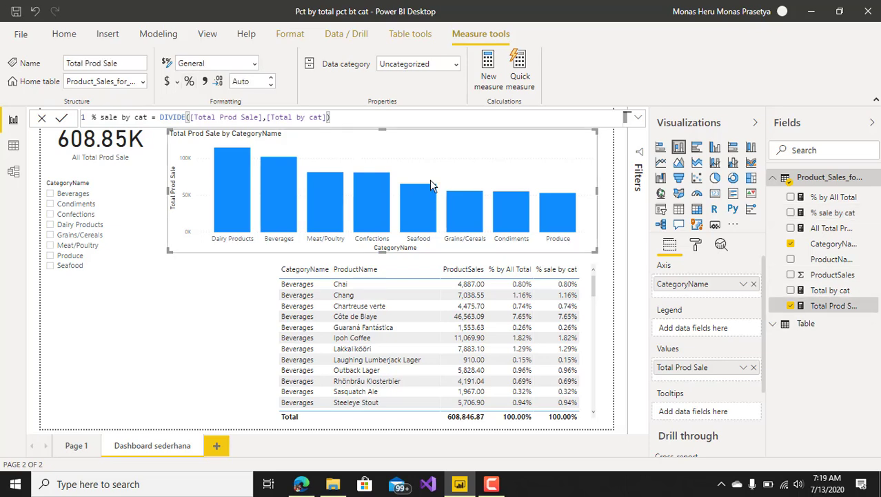
click(638, 121)
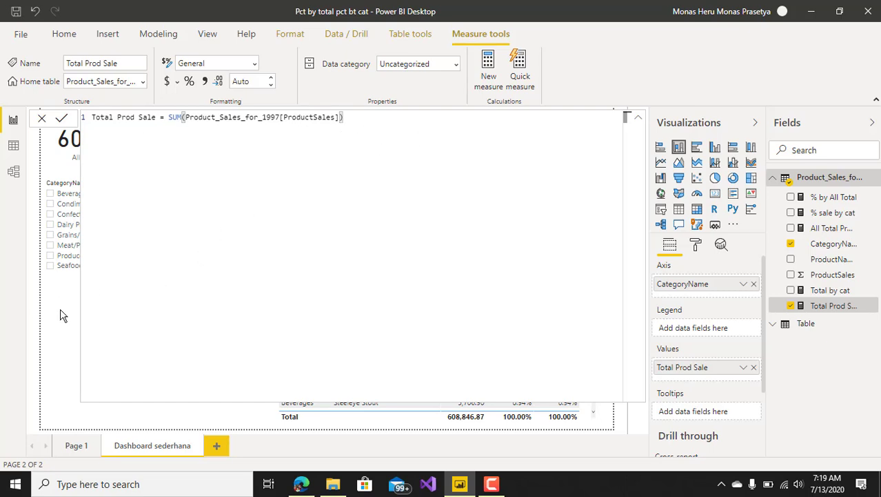
Collapse the formula editor and deselect the chart to close the Total Prod Sale formula
click(638, 120)
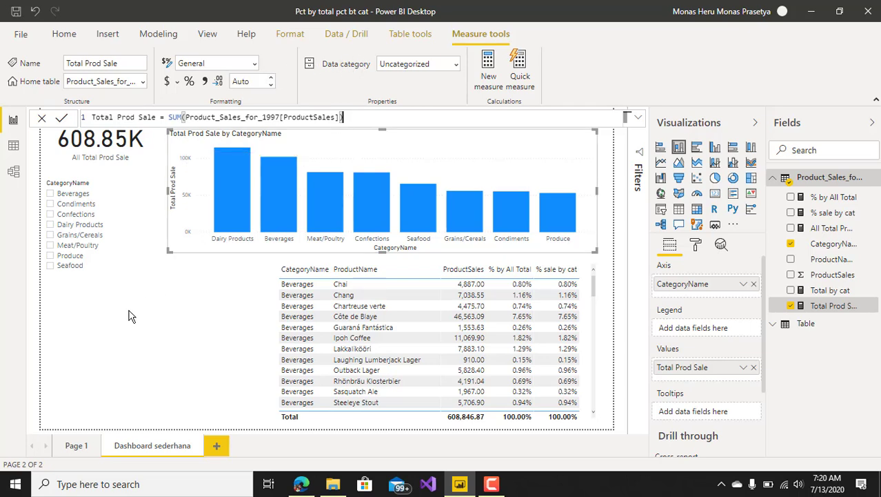
click(174, 361)
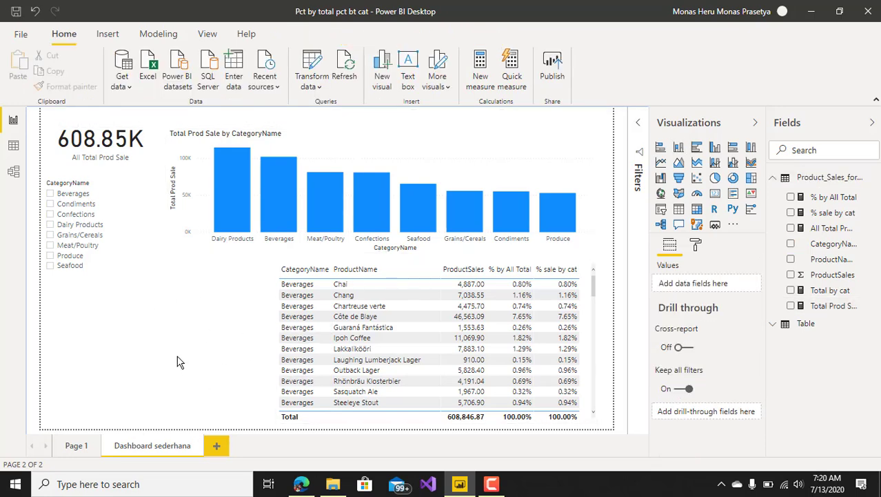
Switch to the Insert ribbon to see the new-visual options, including AI visuals
click(111, 34)
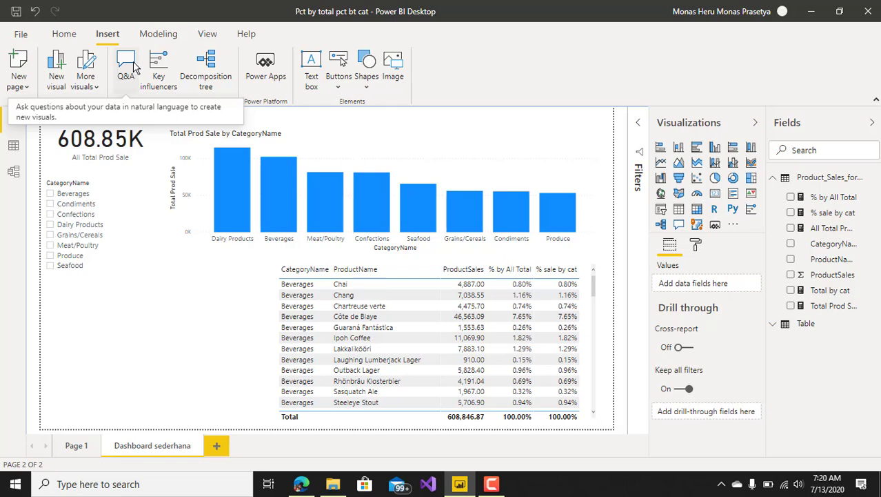
Add a Q&A visual to the page, re-adding it once, and paste a duplicate that is then deleted
mouse_move(126, 67)
click(127, 90)
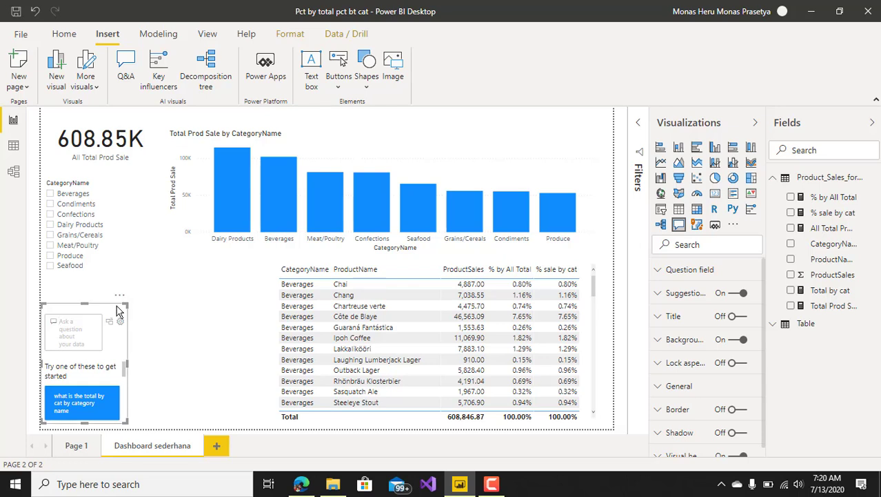
key(Delete)
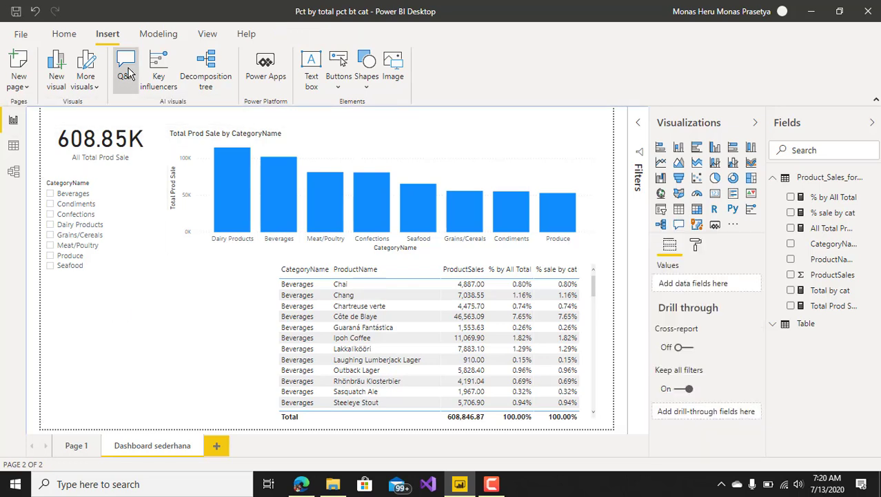
click(126, 69)
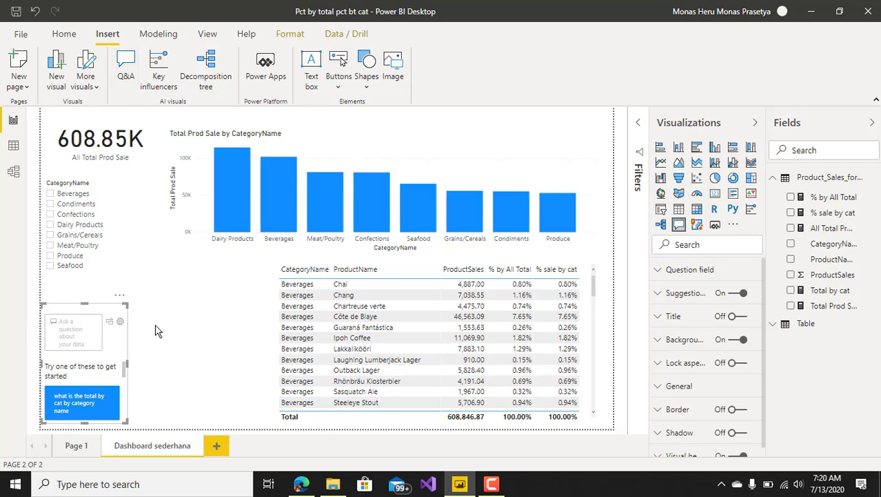
click(162, 319)
key(ctrl+v)
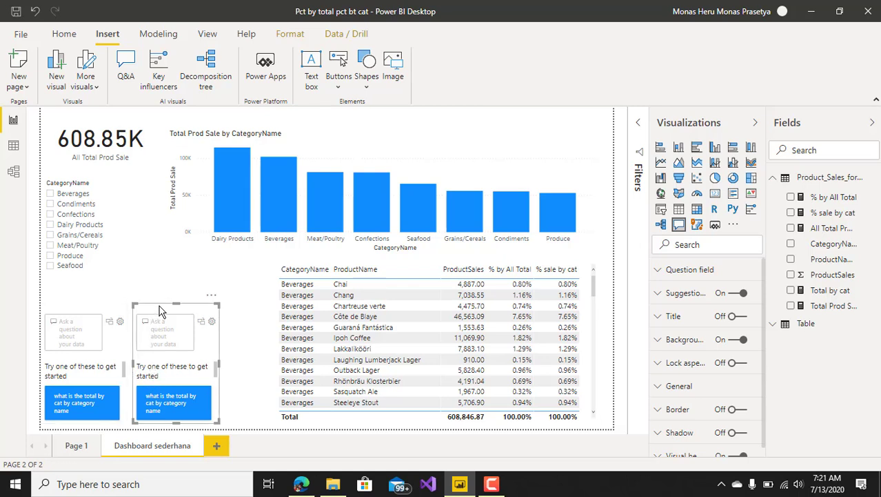
key(Delete)
Replace the old Q&A visual with a new one, widen it to two columns and show all suggestions
click(102, 312)
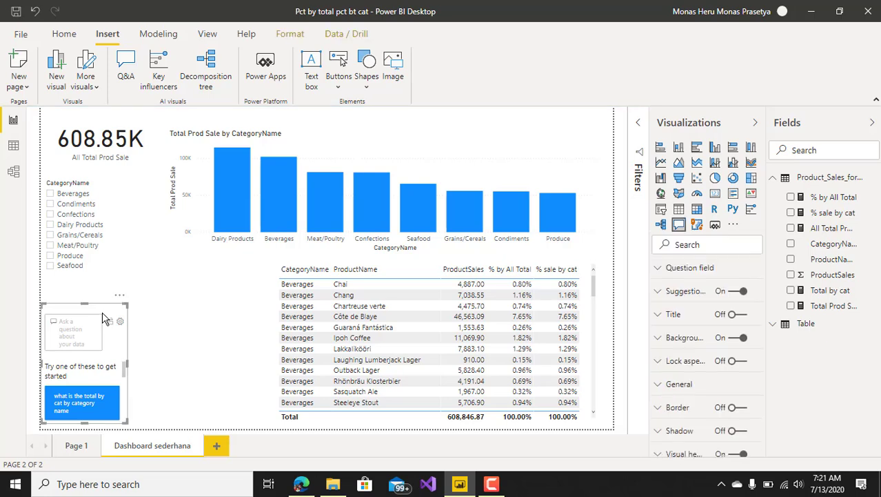
key(Delete)
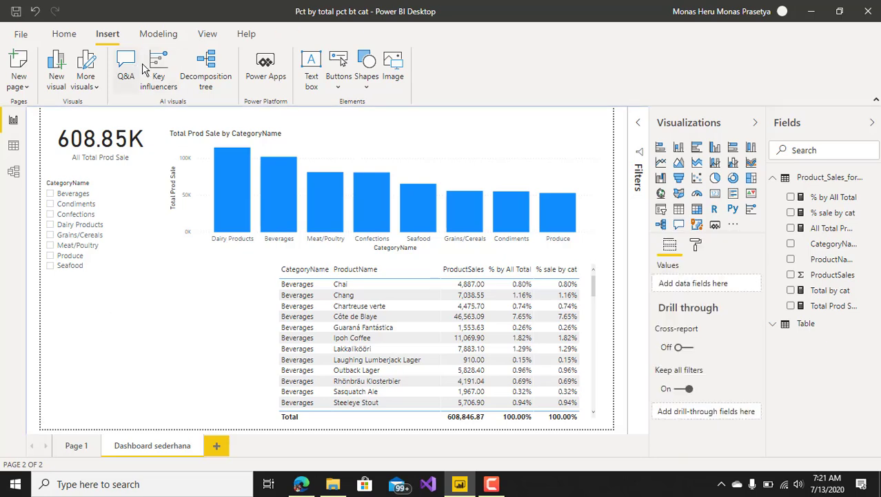
click(125, 65)
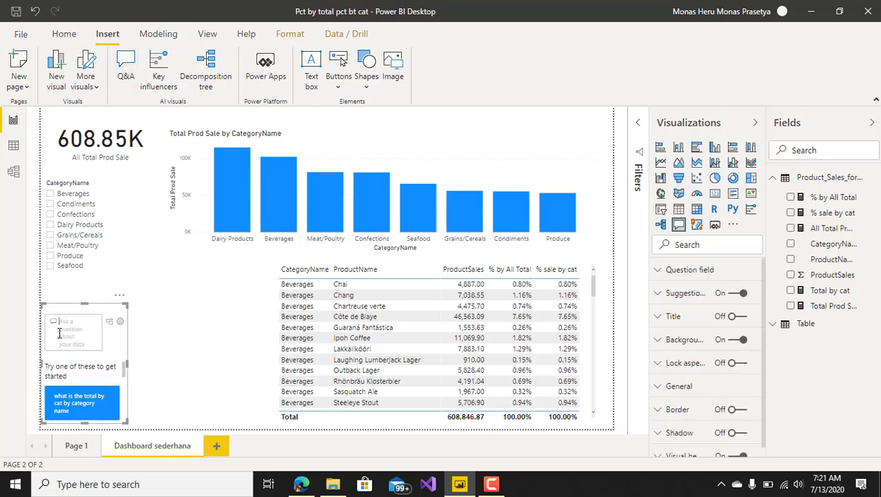
drag(127, 304, 197, 284)
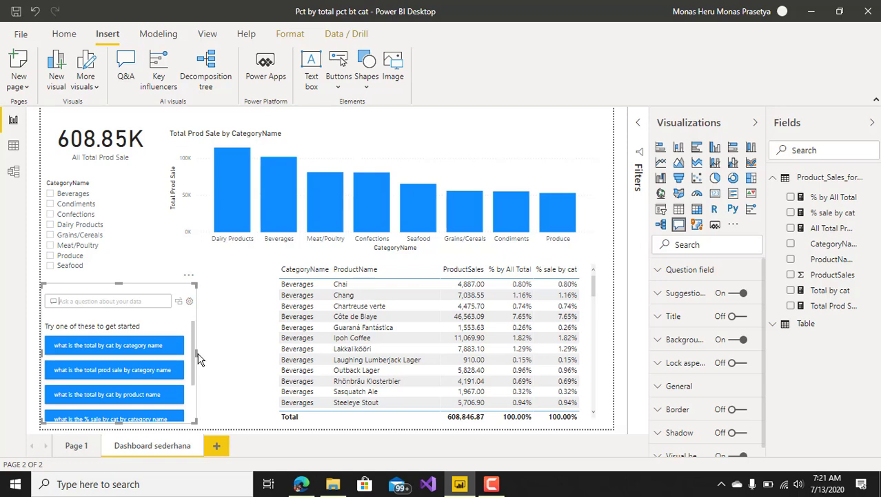
drag(198, 358, 260, 356)
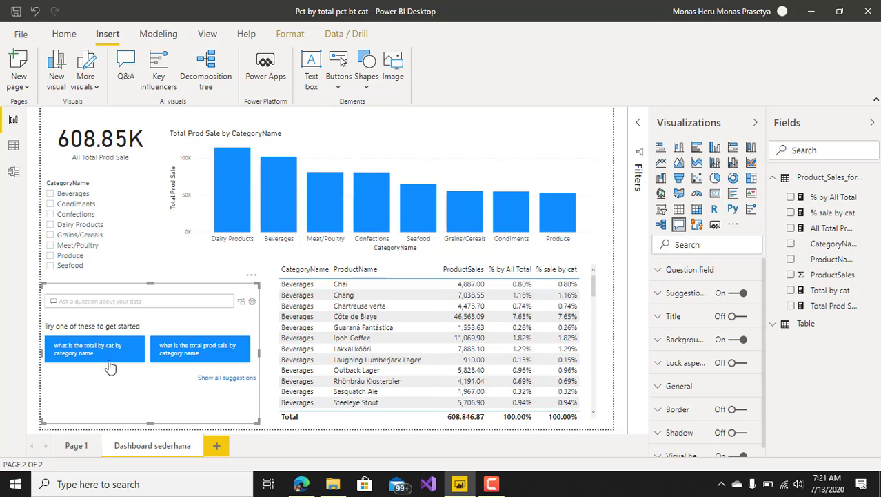
click(215, 379)
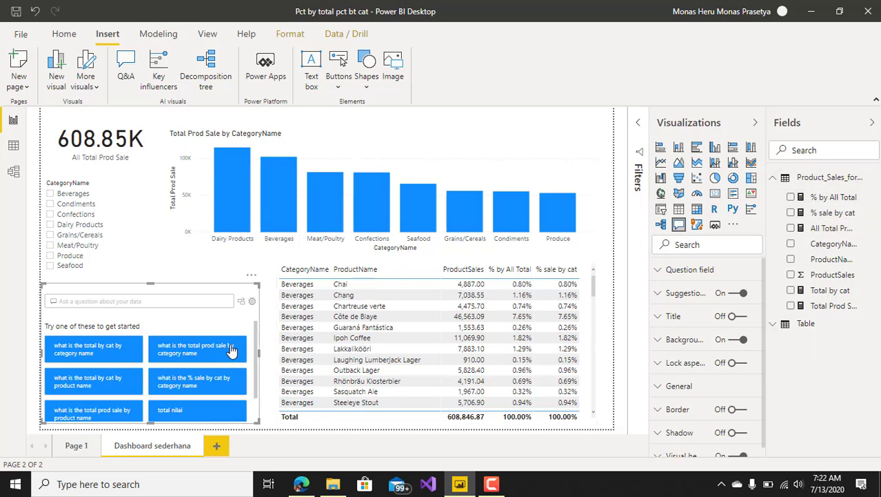
scroll(255, 334, down, 1)
scroll(253, 335, up, 1)
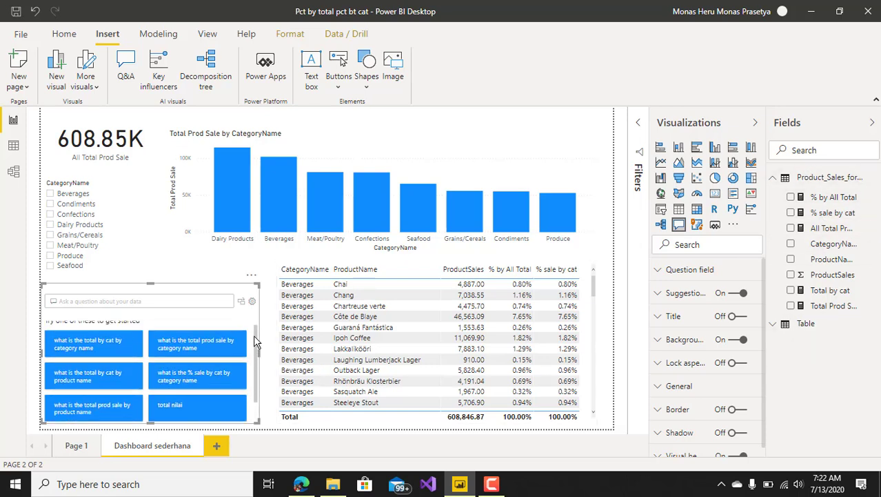
scroll(253, 332, down, 1)
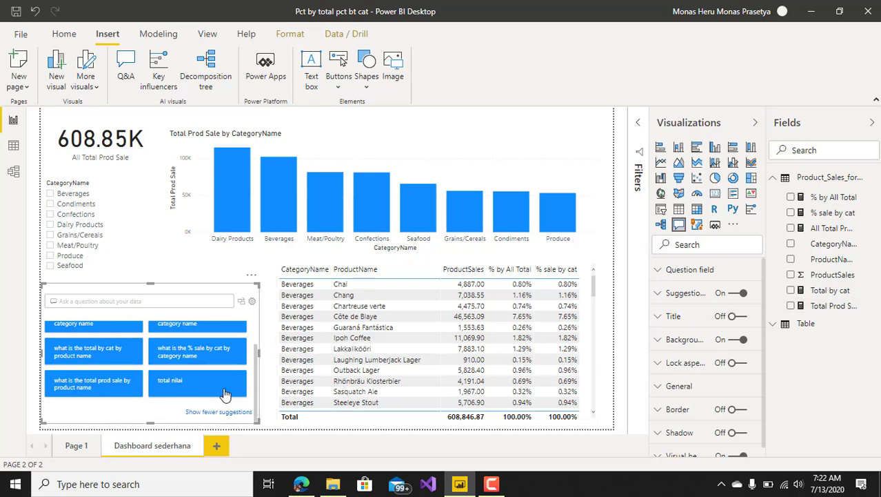
click(191, 387)
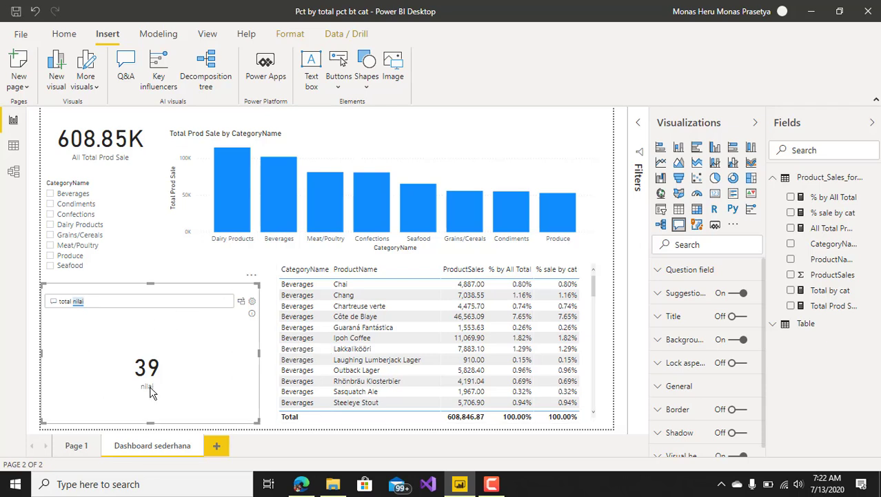
drag(133, 300, 21, 307)
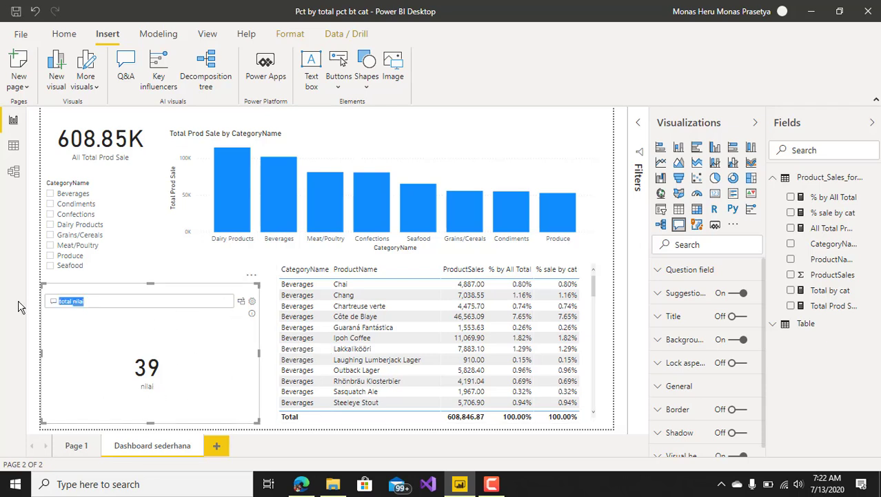
key(BackSpace)
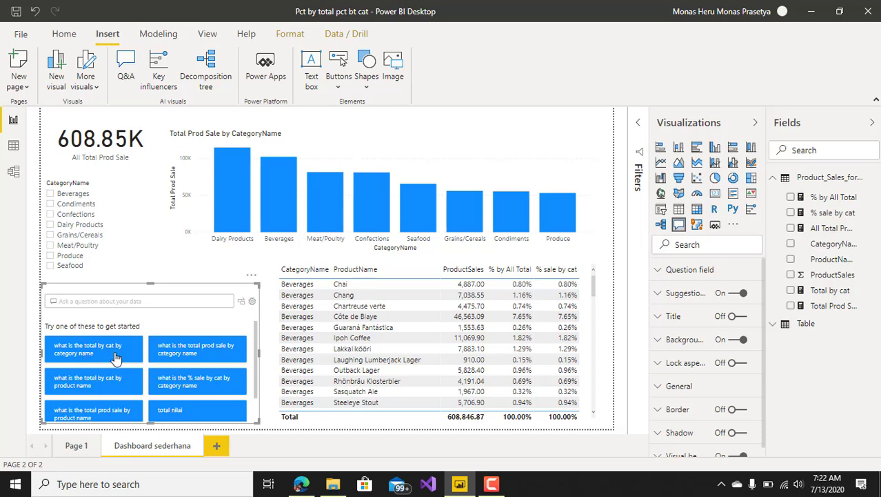
Try 'total by cat by category name', clear it, then ask 'what is the total prod sale by category name'
click(116, 358)
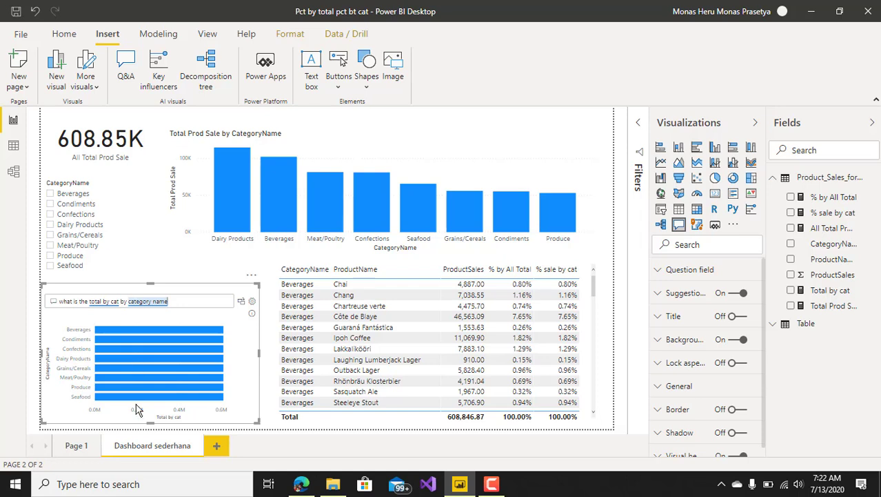
triple_click(186, 300)
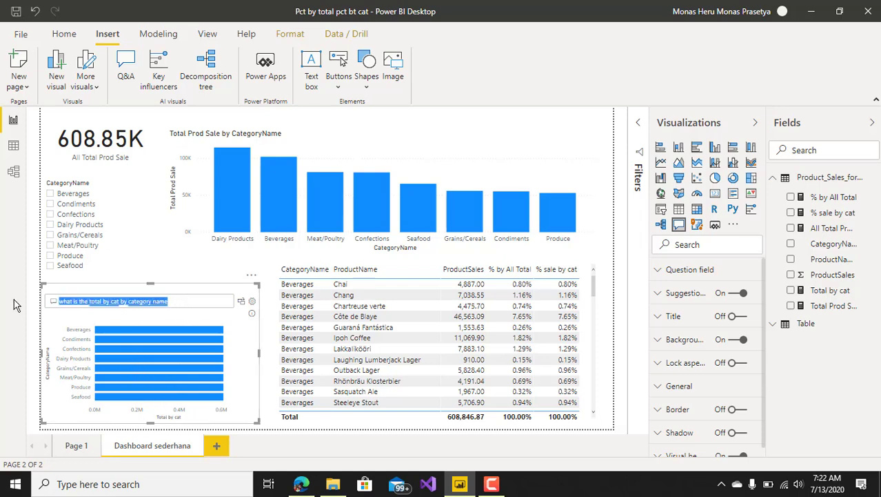
key(BackSpace)
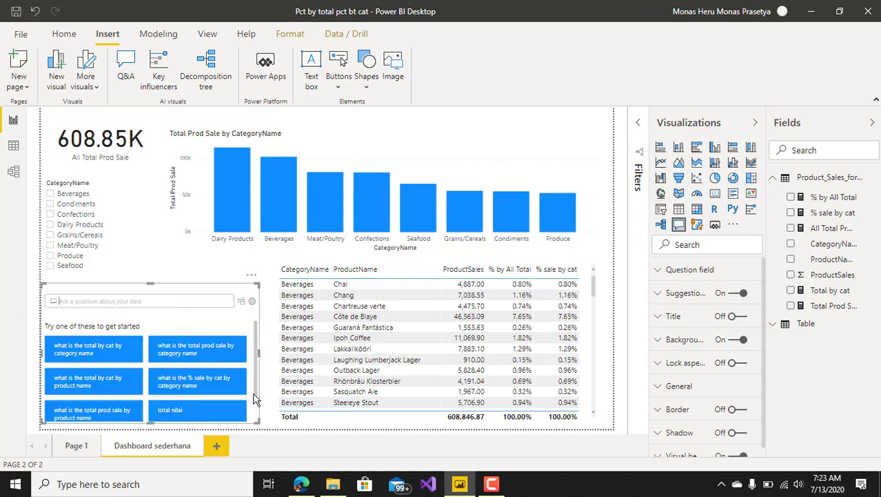
scroll(115, 417, down, 1)
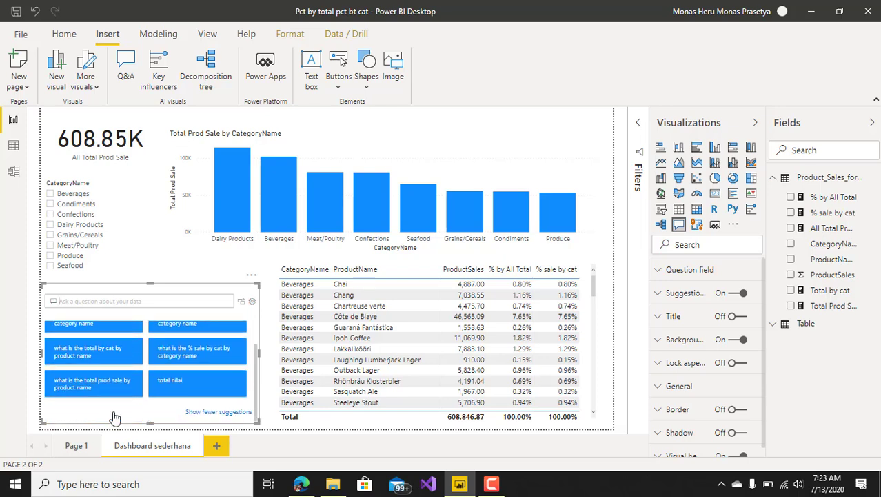
scroll(160, 396, up, 1)
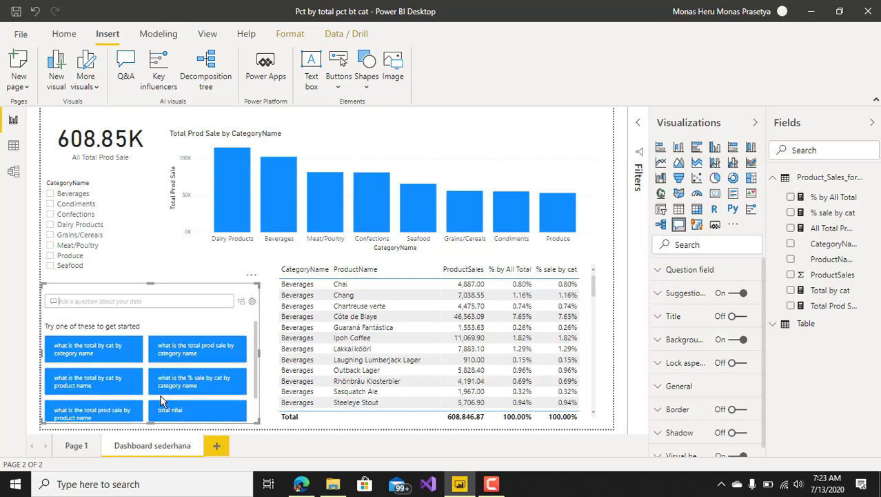
click(194, 359)
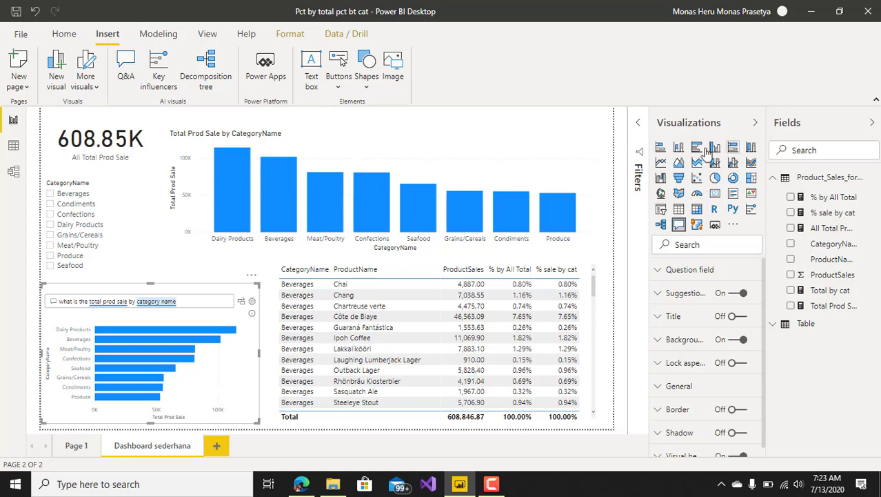
Convert the Q&A answer into a stacked column chart, then delete that chart from the lower left
click(680, 147)
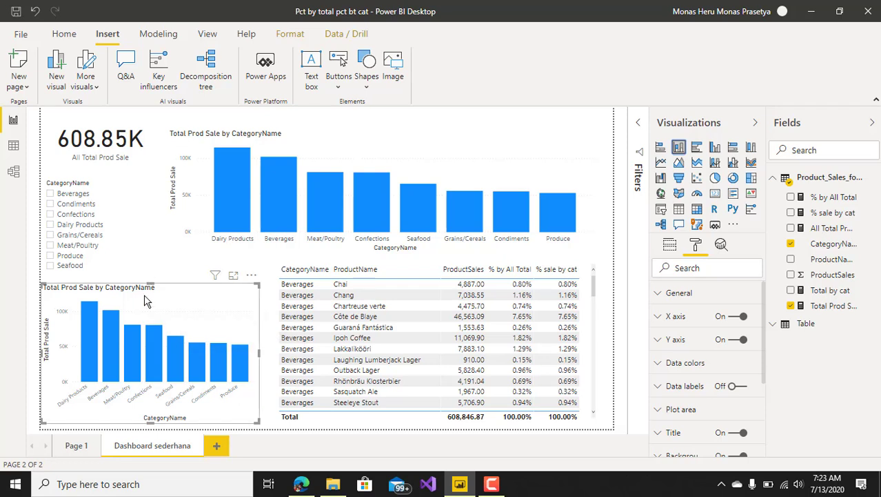
click(148, 264)
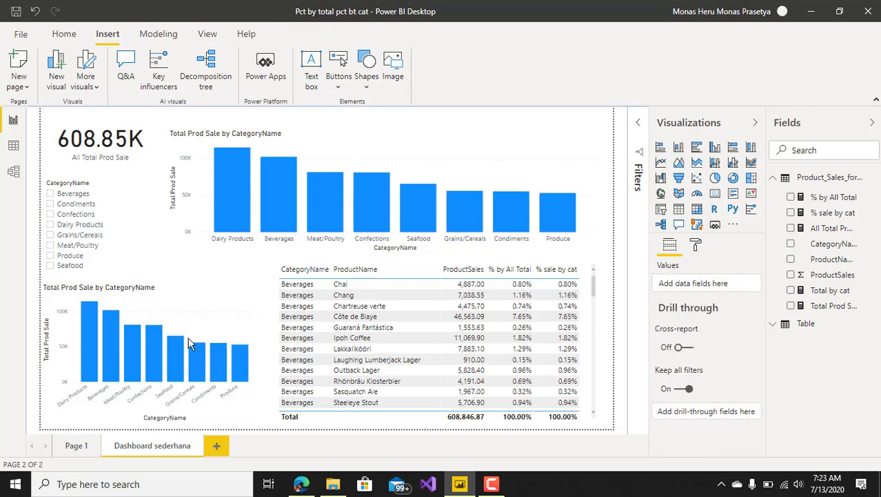
click(207, 299)
key(Delete)
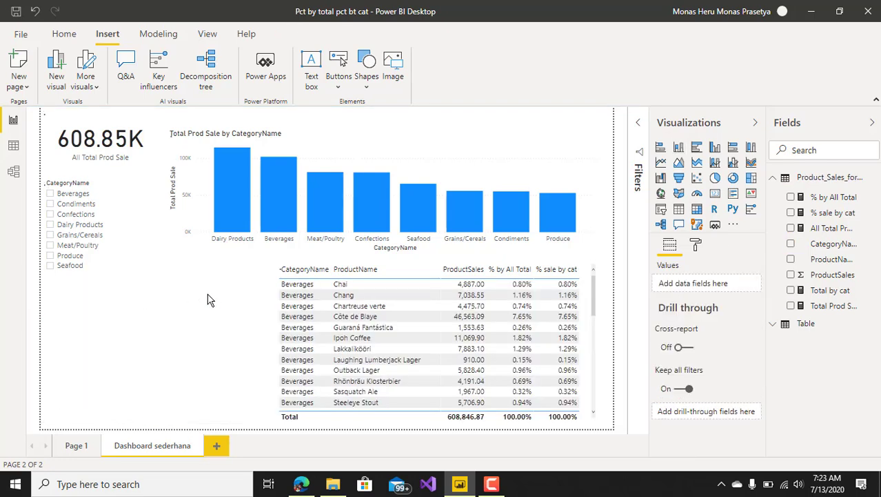
Insert a widened Q&A visual, ask 'sum of product sale', then clear the question
click(127, 64)
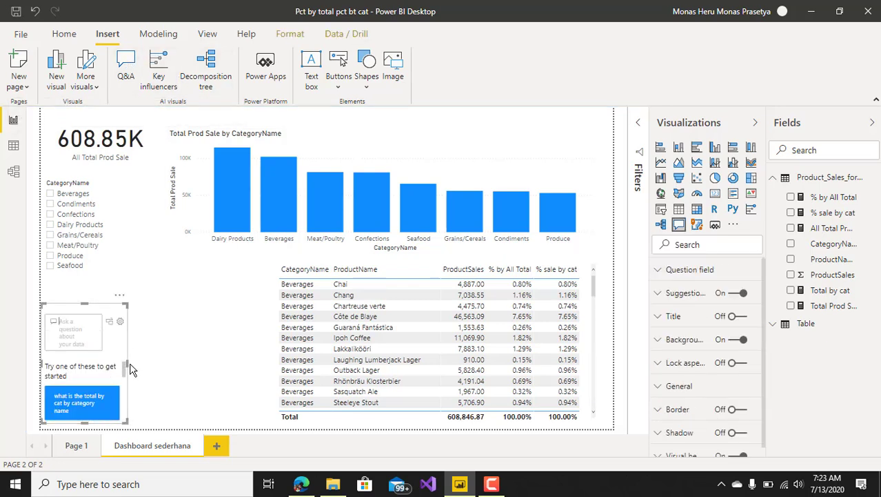
drag(128, 363, 247, 364)
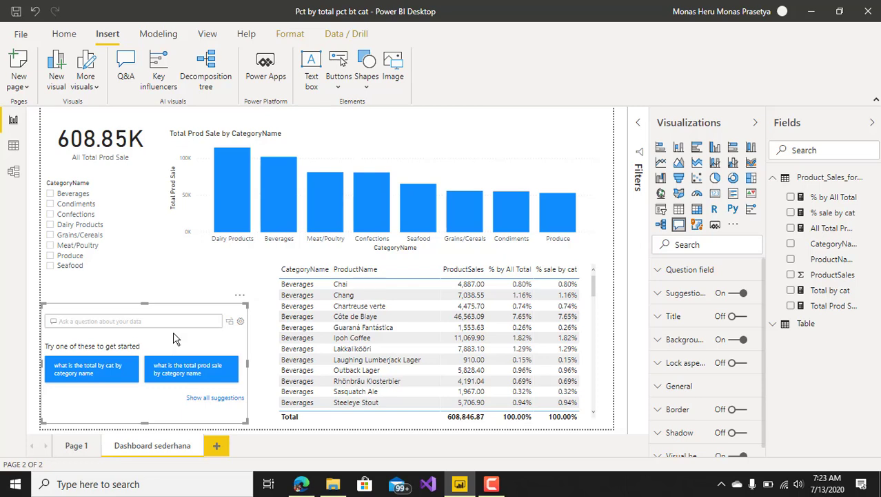
text(sum)
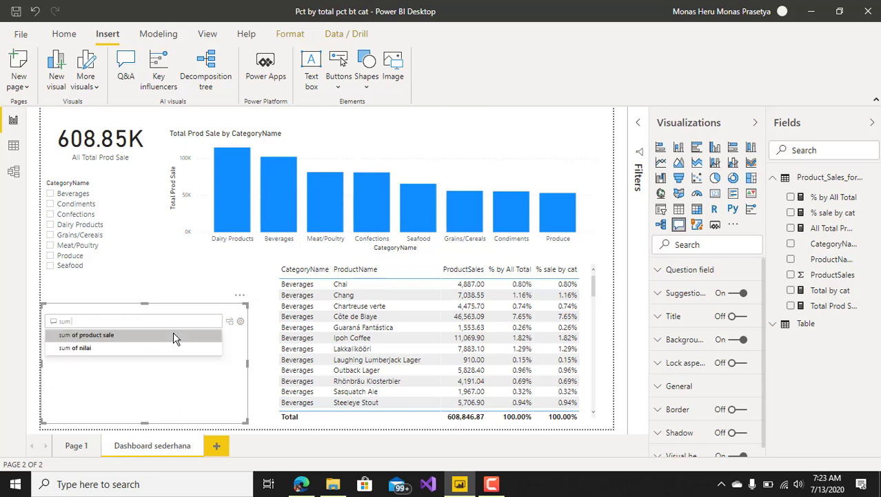
text( of product sale)
click(110, 336)
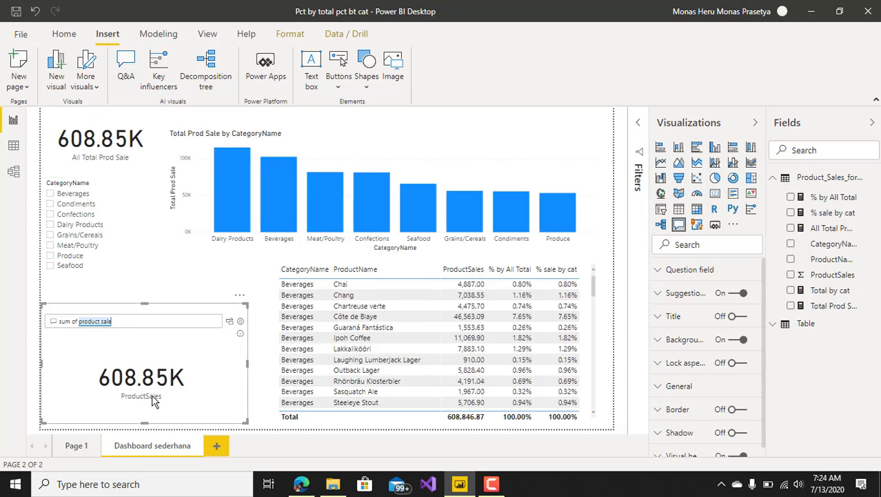
mouse_move(141, 377)
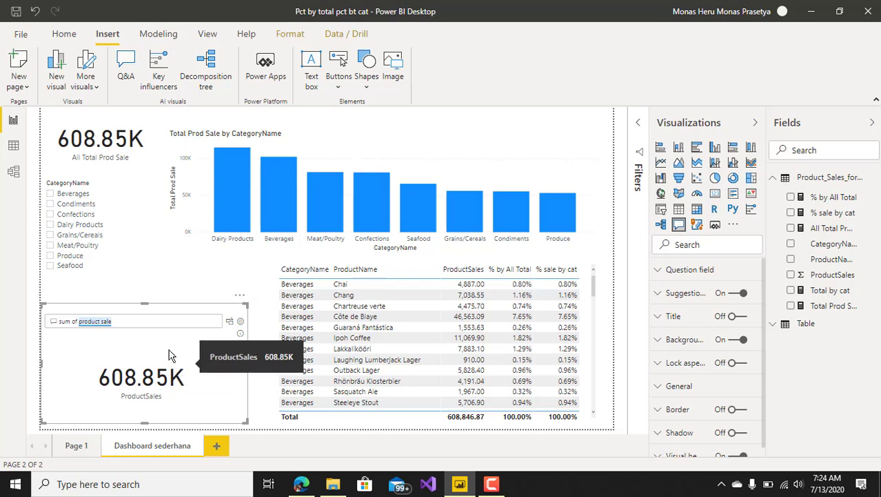
key(ctrl+a)
key(BackSpace)
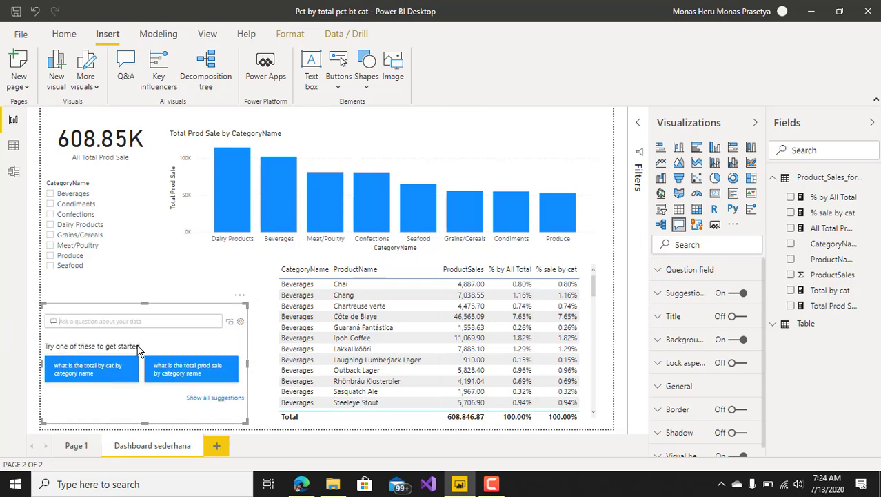
Ask the Q&A visual 'count of category name' so it shows a card reading 8
text(coun)
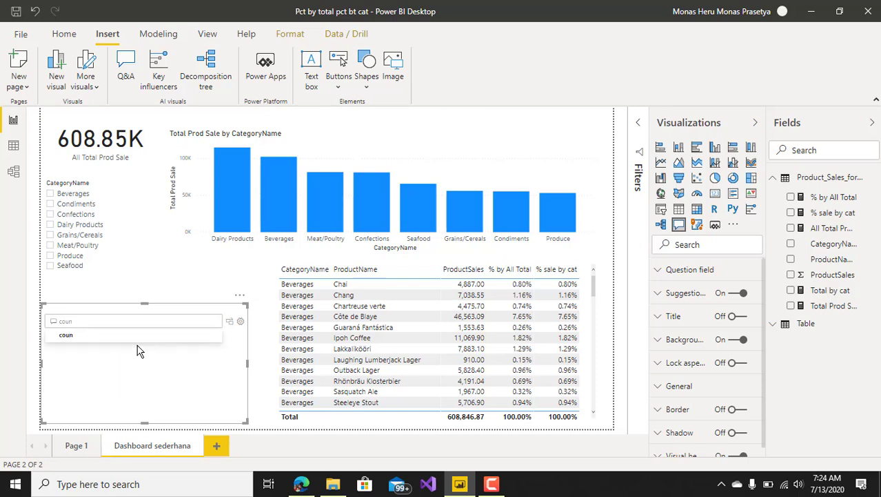
text(t)
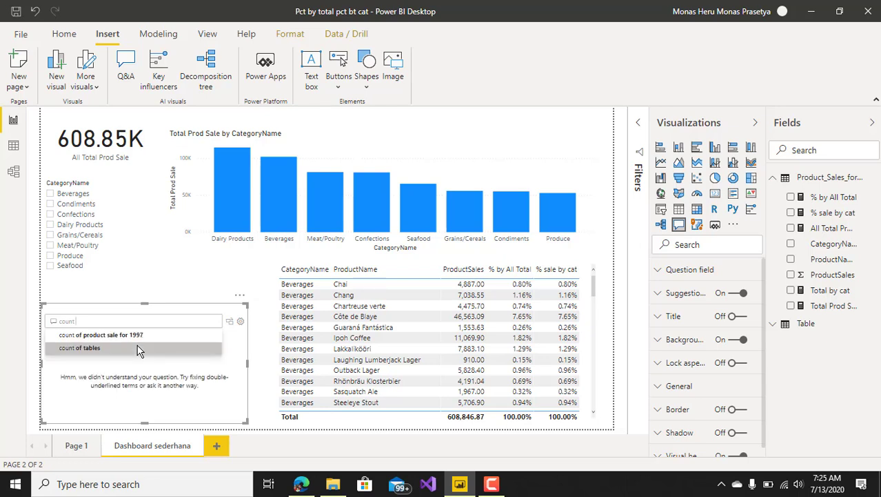
mouse_move(352, 348)
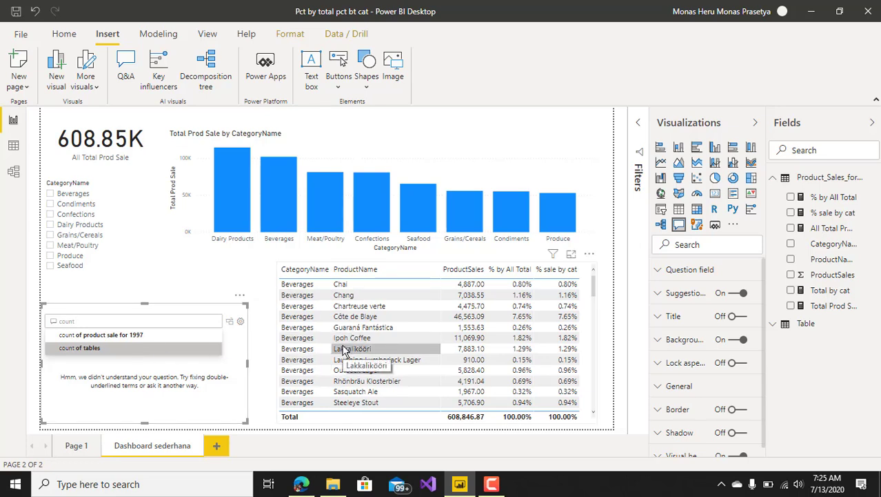
text( of cat)
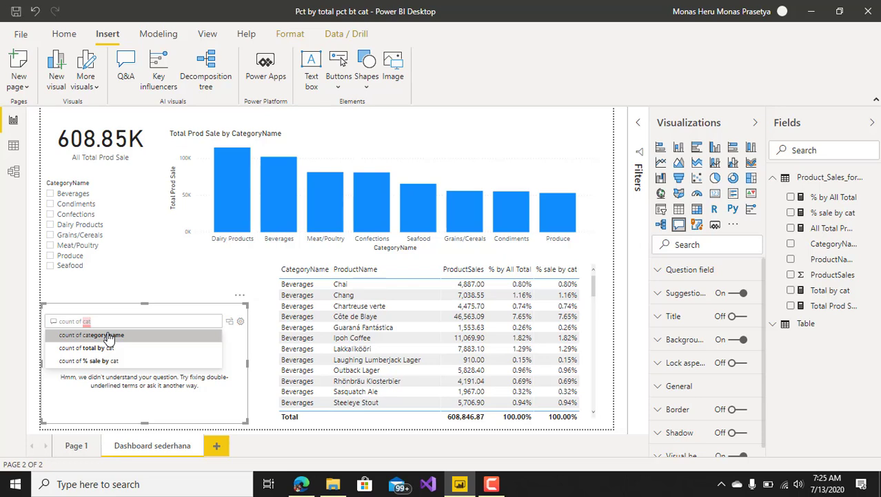
click(109, 335)
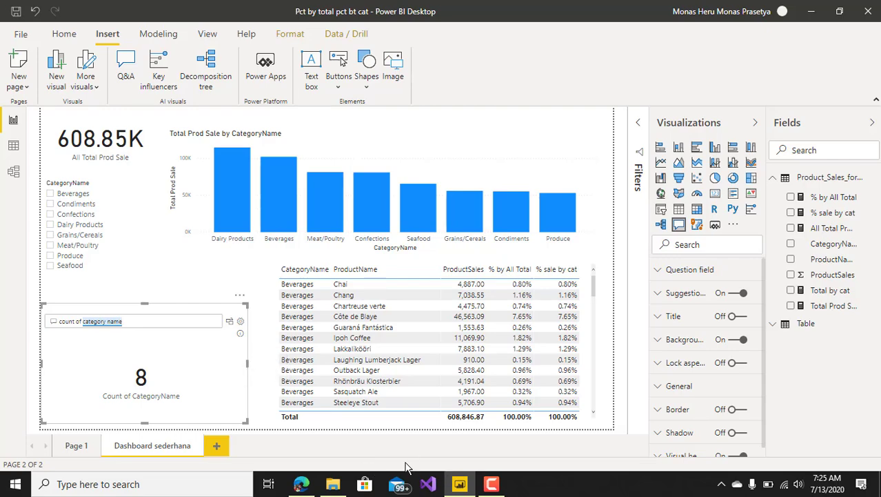
click(491, 483)
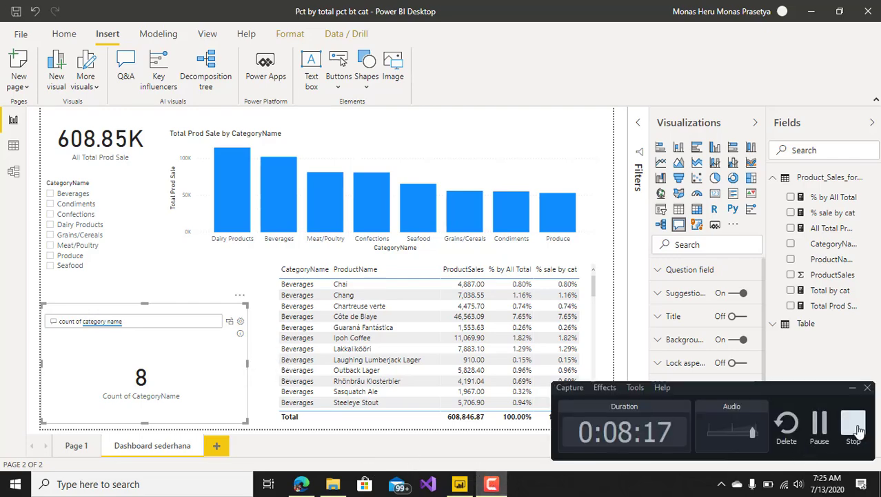